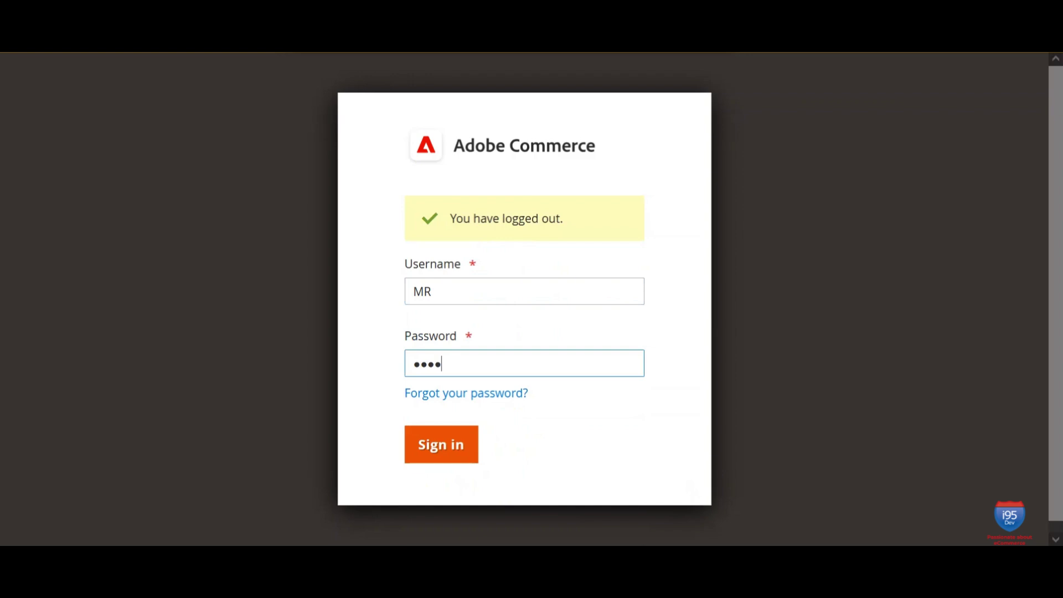
Step: Sign in to the Adobe Commerce admin with the account password and decline the browser's password-save prompt
text(••••)
click(442, 448)
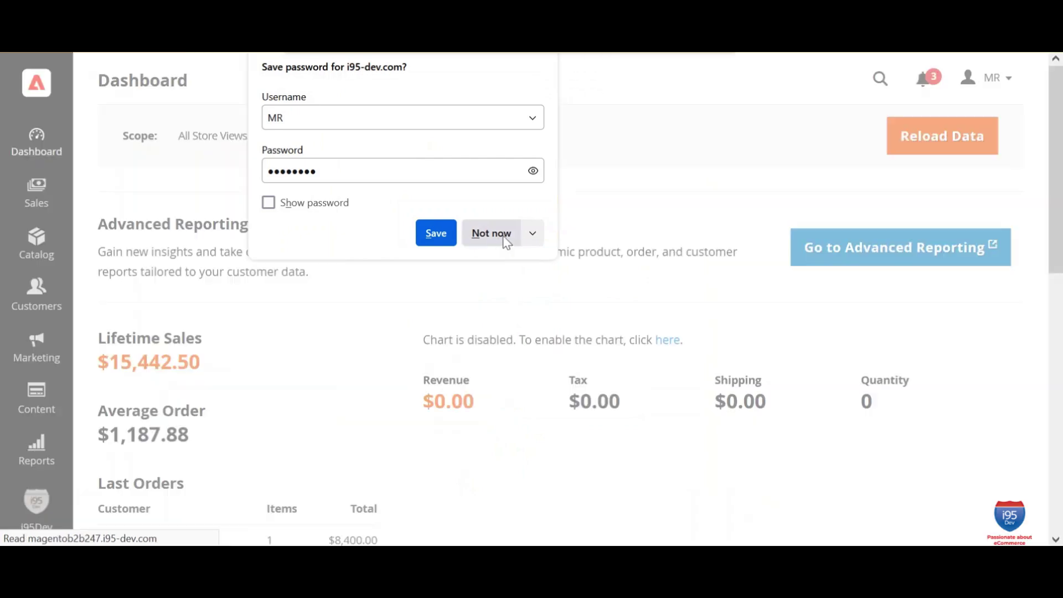
click(503, 236)
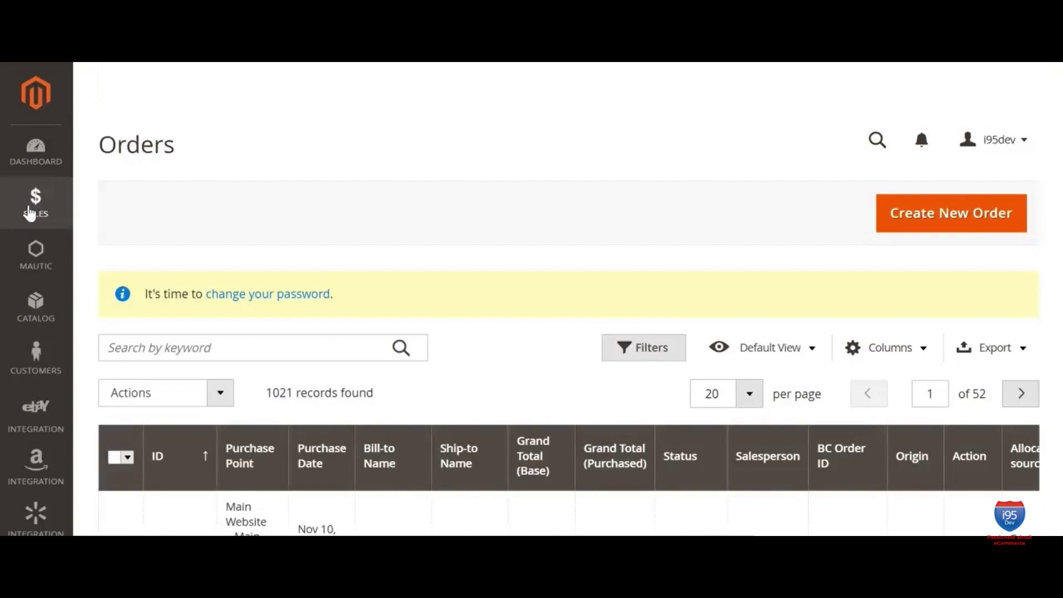
click(31, 212)
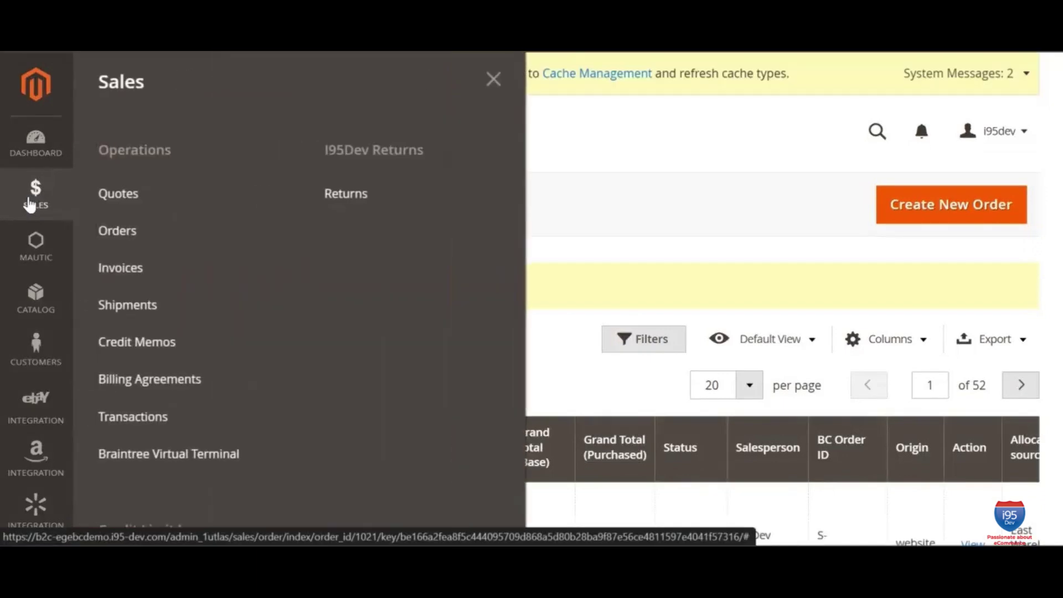
click(126, 244)
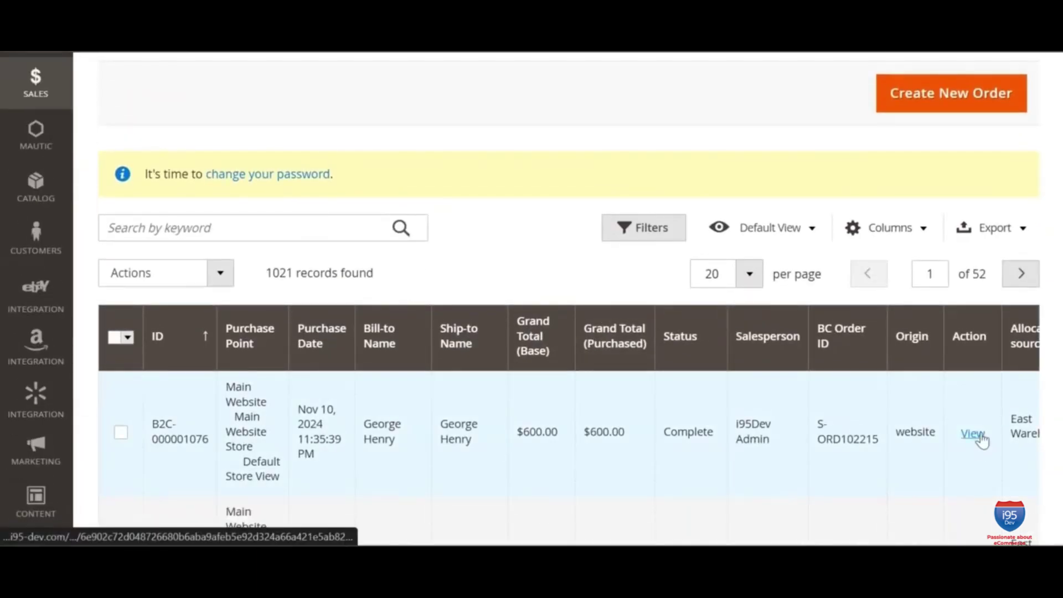
click(980, 437)
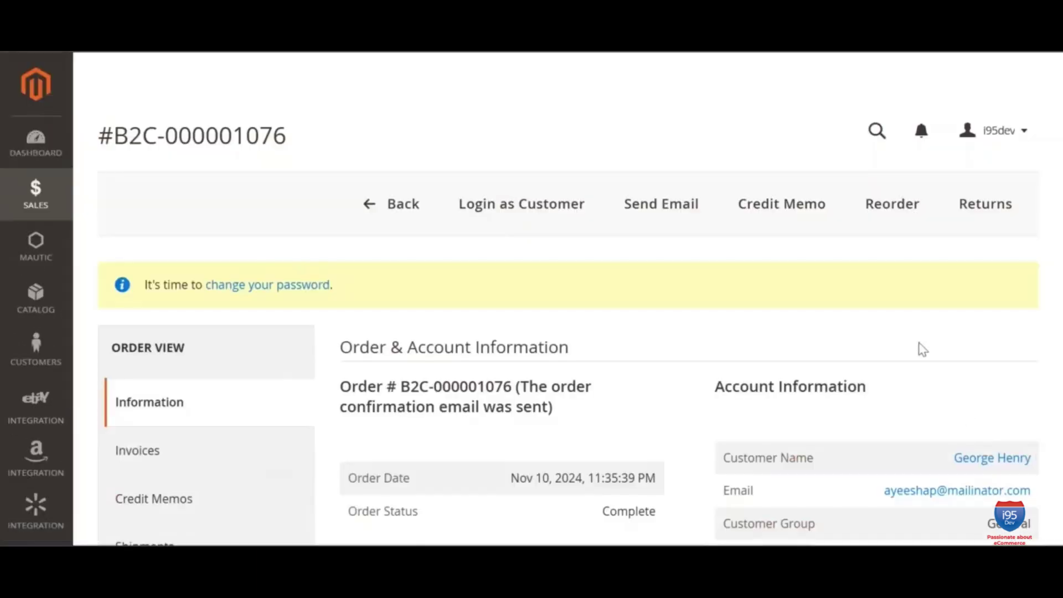
scroll(923, 327, down, 2)
scroll(928, 329, down, 3)
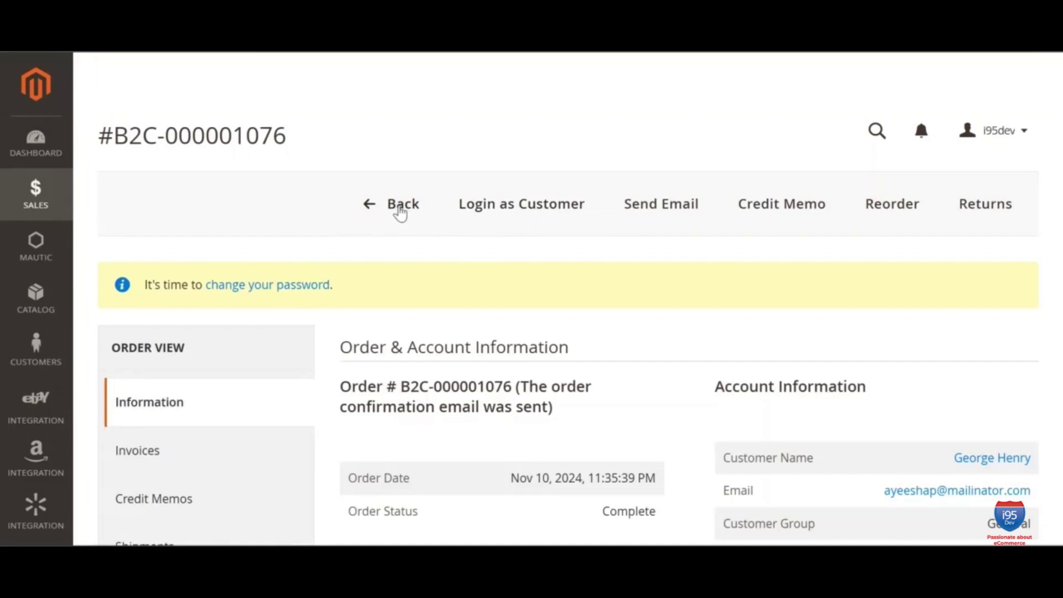
click(399, 209)
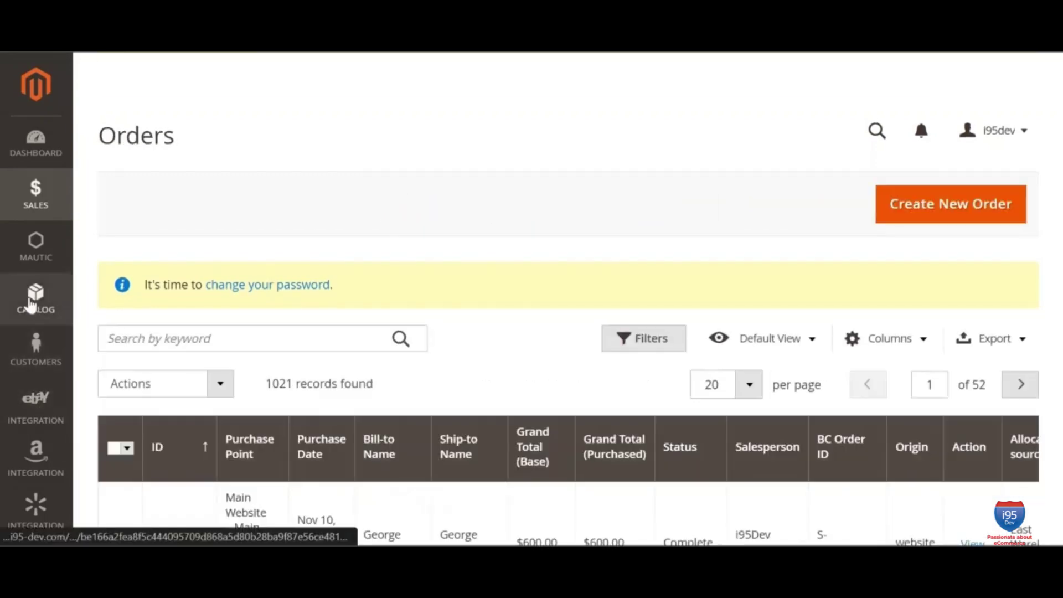
click(35, 299)
click(152, 154)
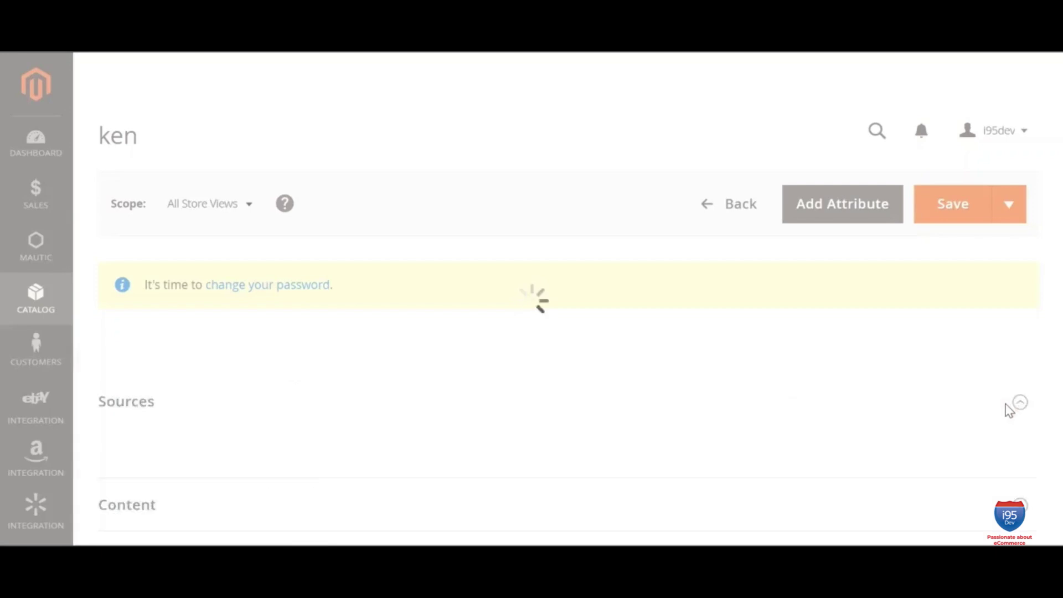
scroll(1009, 410, down, 10)
scroll(993, 484, down, 6)
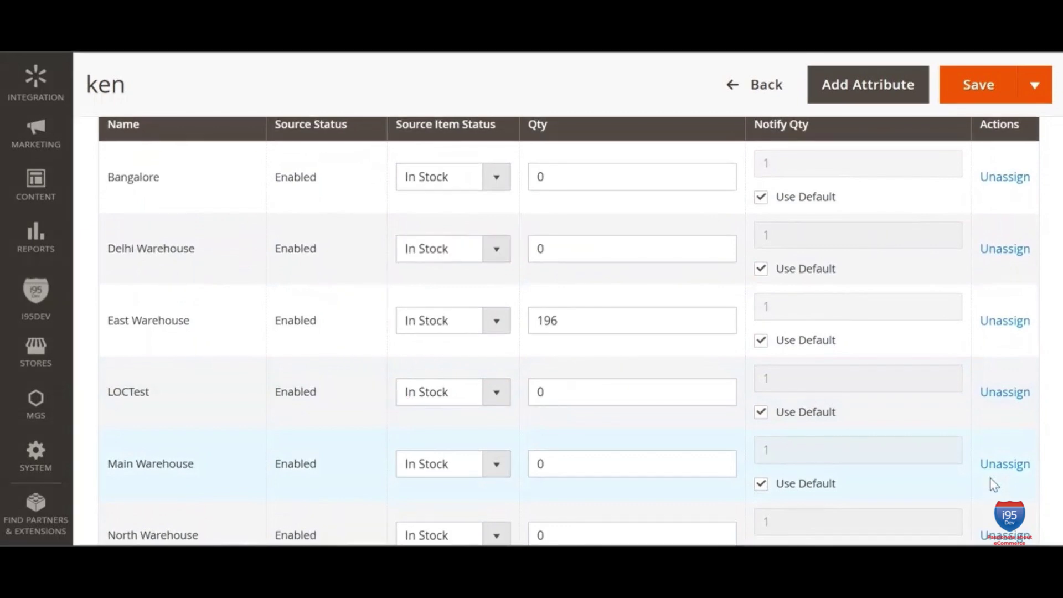
scroll(994, 484, up, 15)
click(765, 86)
click(37, 205)
Step: Start a new order for the existing customer in the Default Store View
click(145, 237)
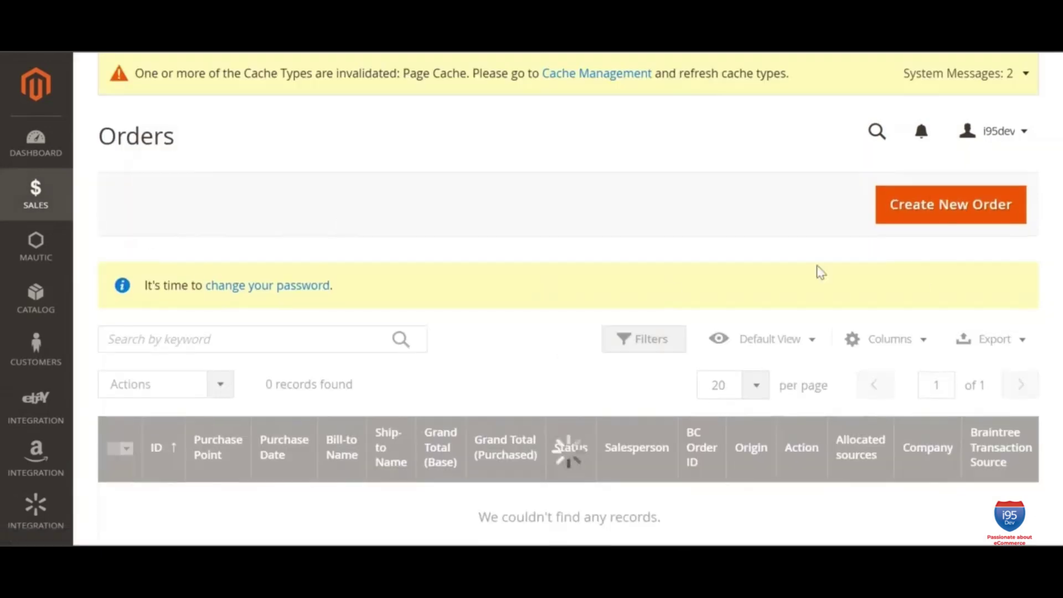
click(977, 208)
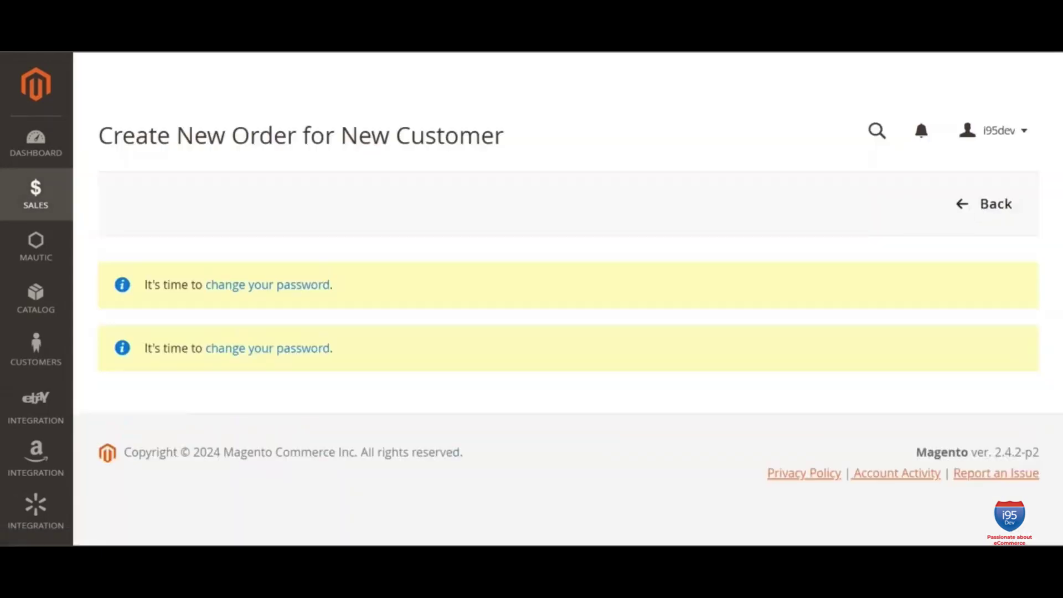
scroll(1031, 408, down, 10)
scroll(1037, 287, down, 1)
click(835, 381)
click(347, 276)
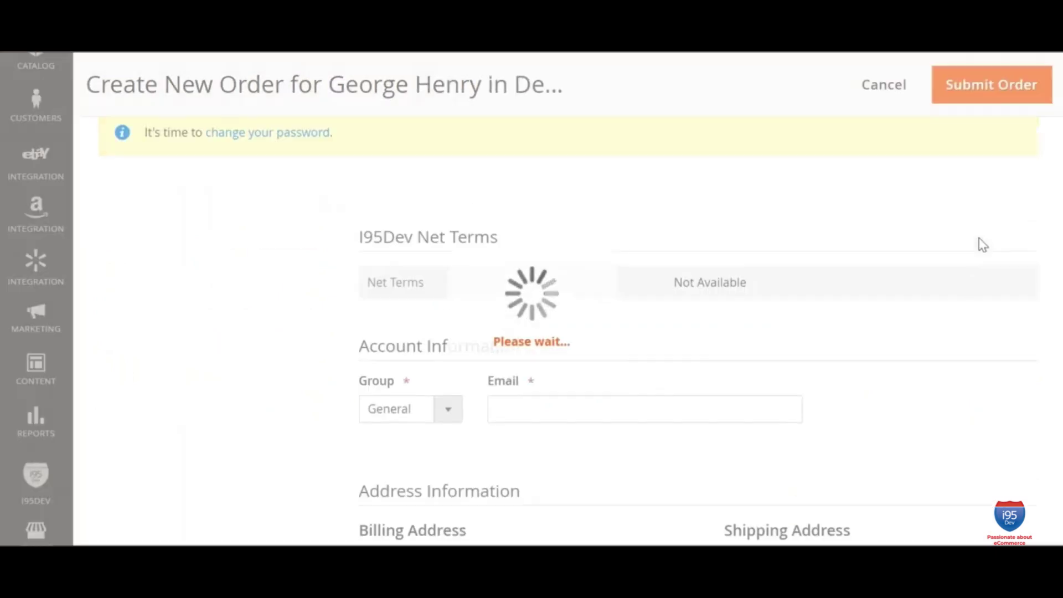
Step: Add 2 units of product ken to the order
click(982, 197)
scroll(569, 402, down, 1)
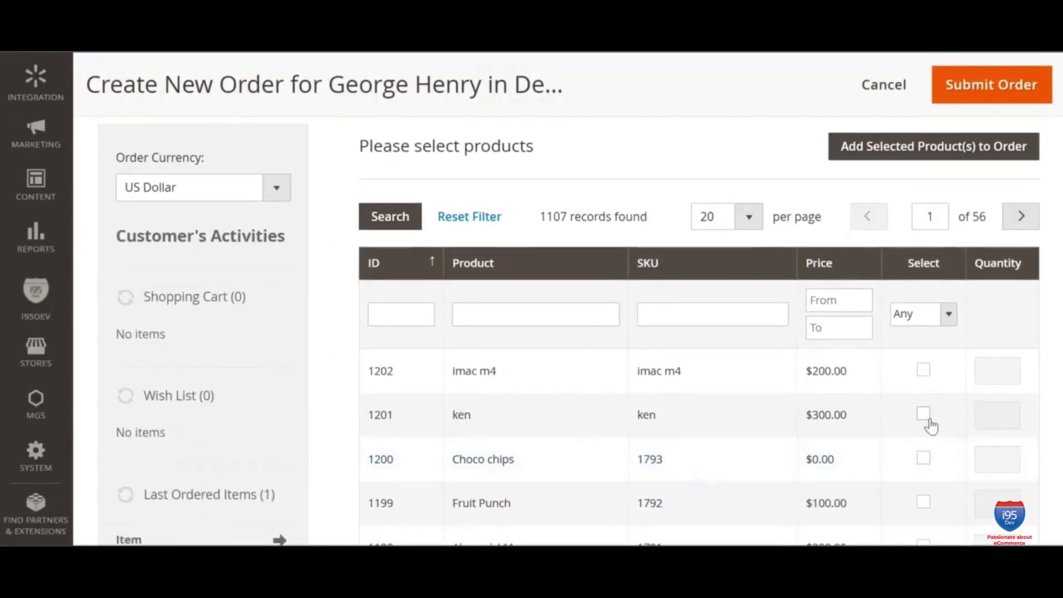
click(923, 413)
click(996, 414)
key(BackSpace)
text(2)
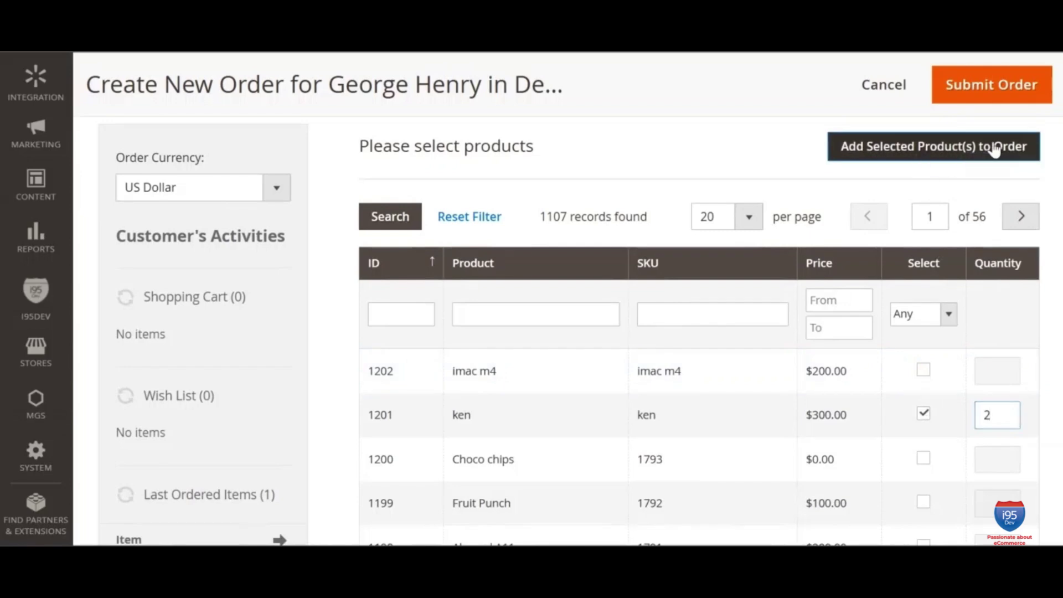
click(1004, 145)
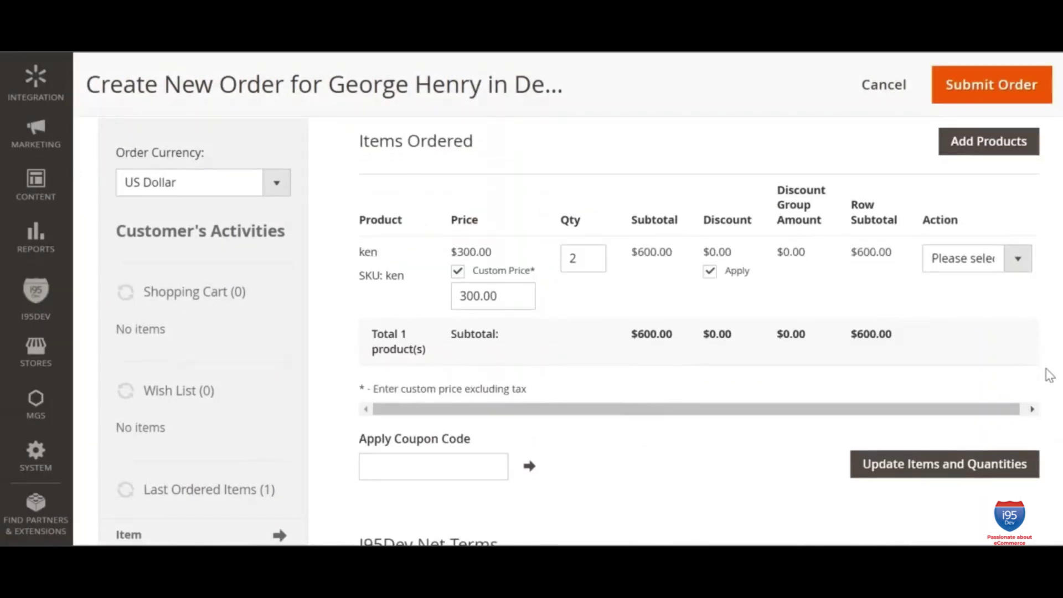
Step: Load shipping rates and choose Free shipping with Cash On Delivery payment
scroll(1049, 375, down, 14)
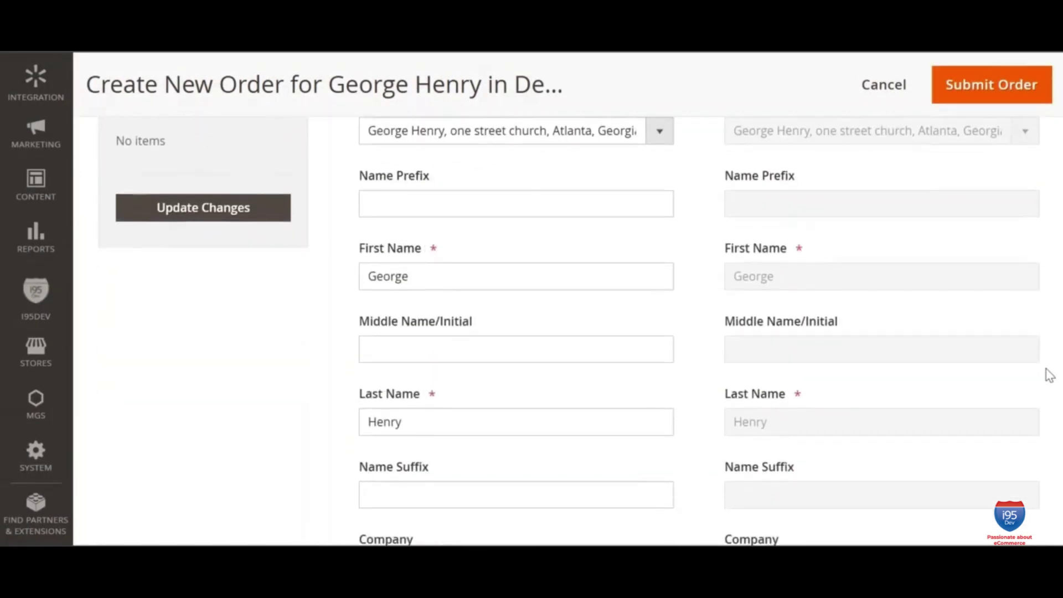
scroll(1049, 375, down, 9)
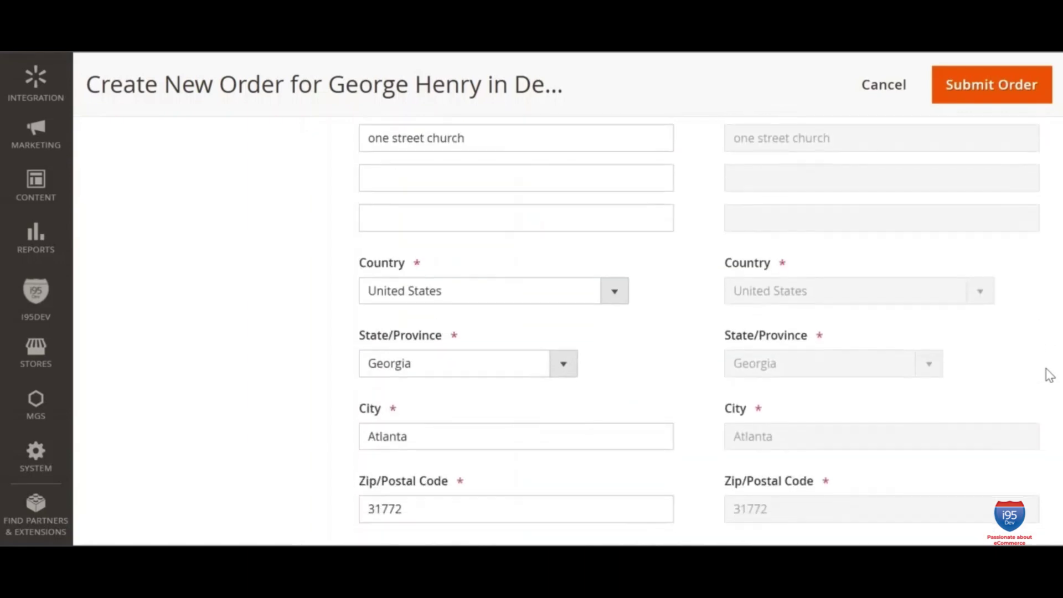
scroll(1048, 375, down, 10)
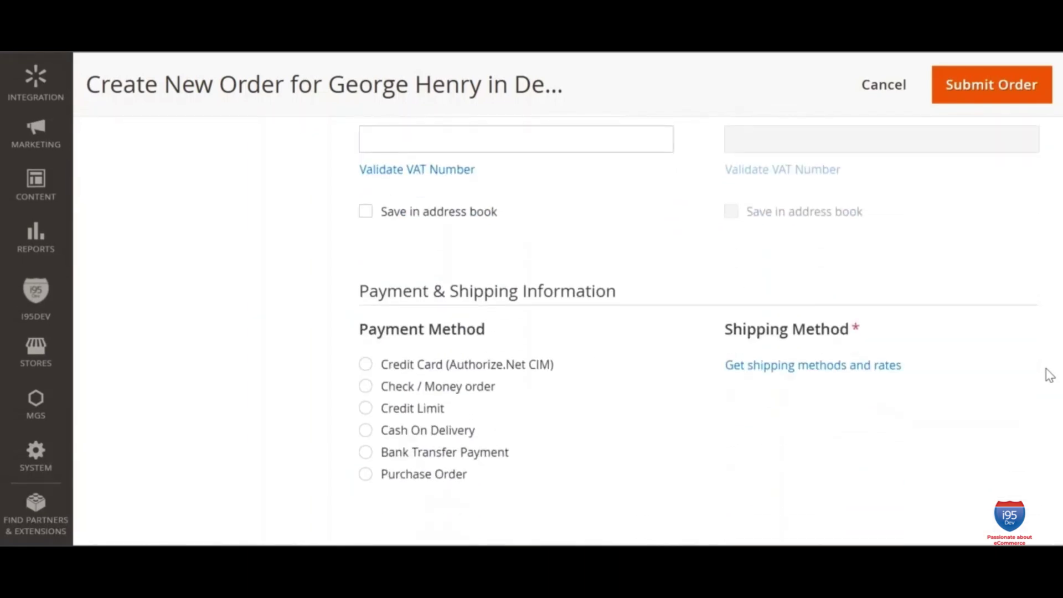
click(810, 367)
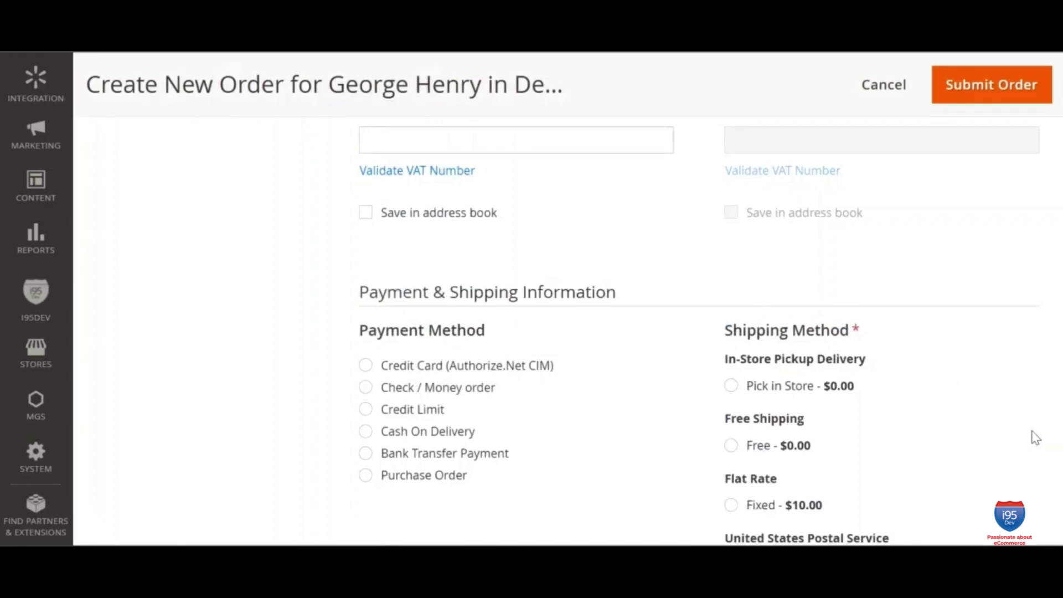
scroll(1035, 437, down, 3)
scroll(1032, 437, down, 7)
scroll(1032, 438, up, 4)
scroll(1033, 438, up, 5)
click(731, 344)
click(366, 361)
Step: Copy the synced BC order ID from the submitted order's page
scroll(941, 364, down, 5)
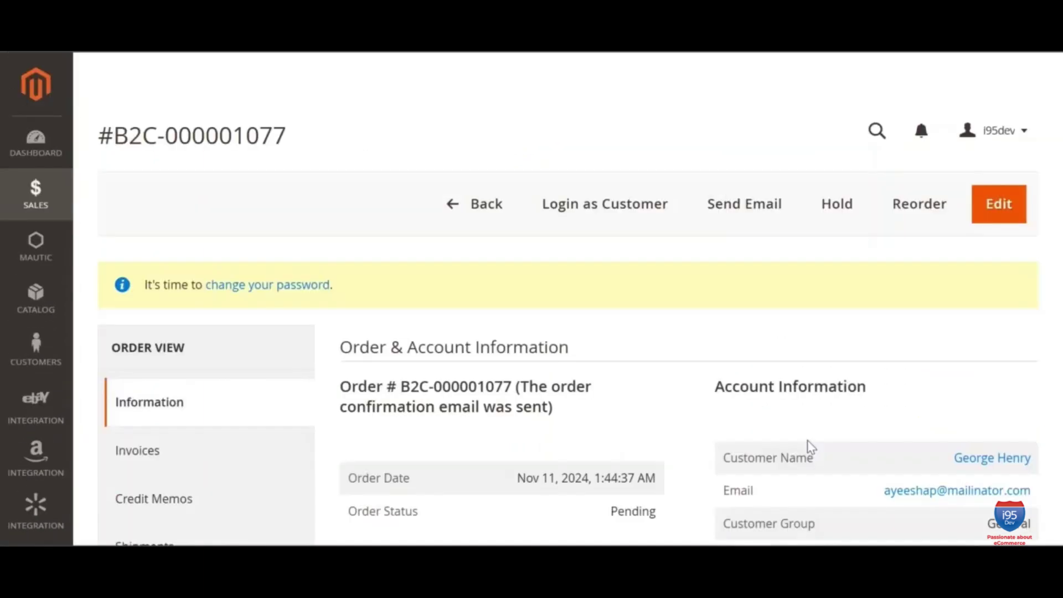
scroll(808, 446, down, 5)
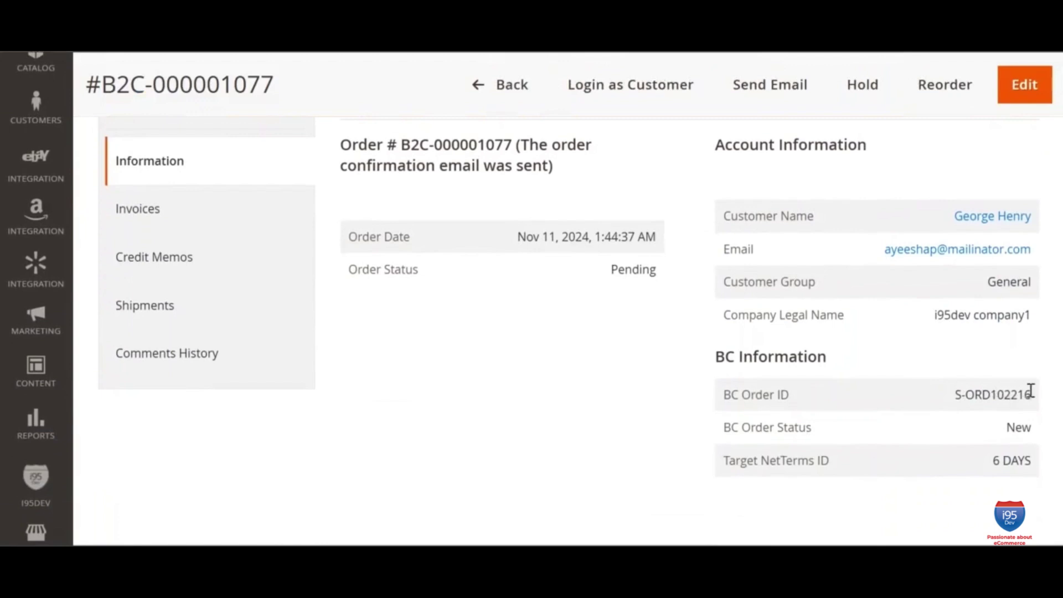
drag(1033, 397, 956, 396)
key(ctrl+c)
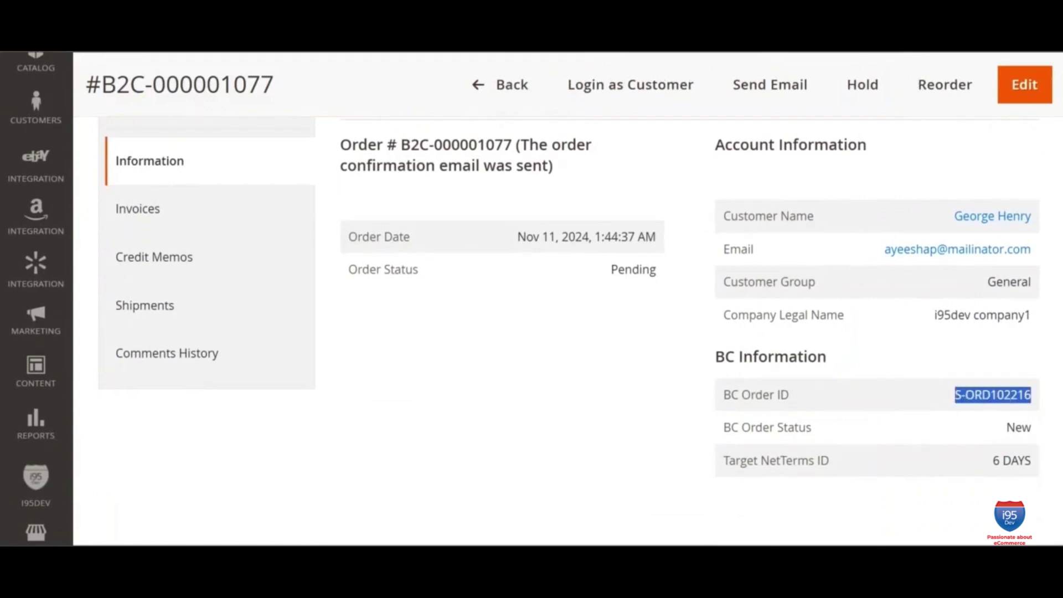
Step: In Business Central, search Sales Orders for S-ORD102216 and open it
key(alt+Tab)
click(276, 152)
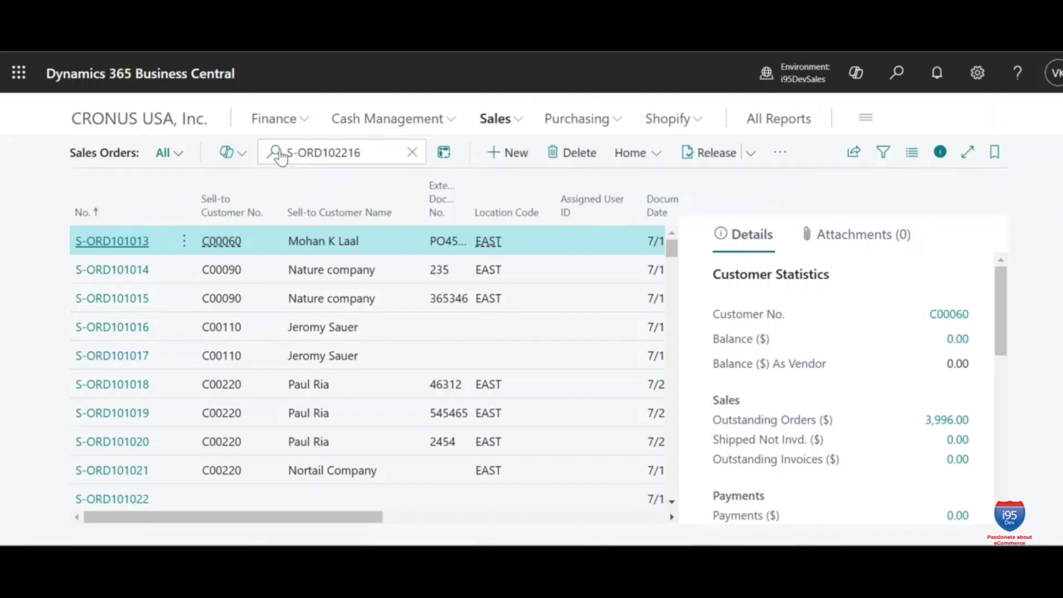
key(ctrl+v)
click(118, 242)
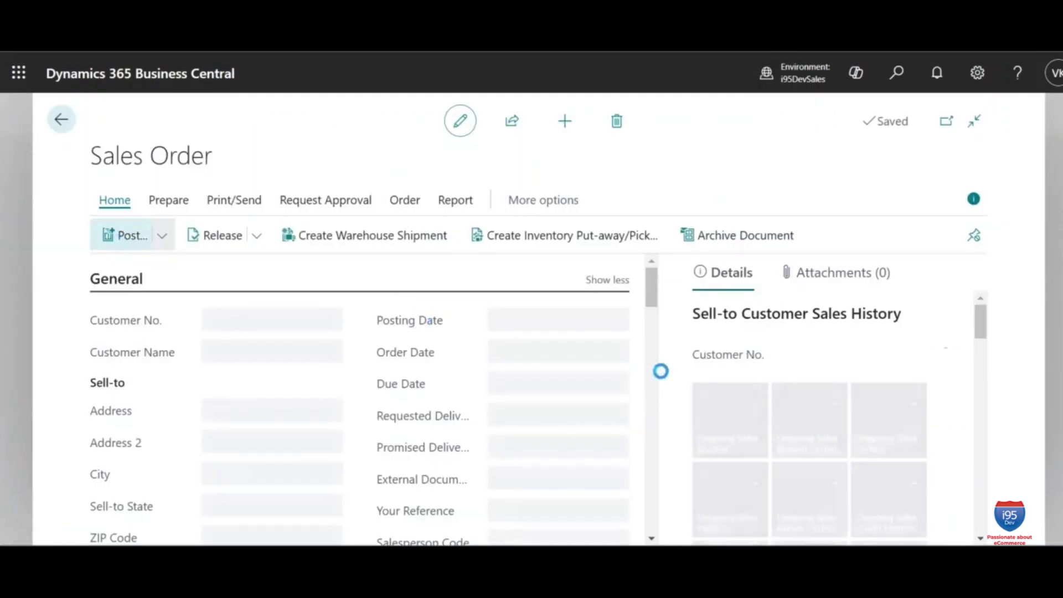
Step: Review the order's customer details, the 2 KEN units line and the 600.00 total
scroll(640, 384, down, 1)
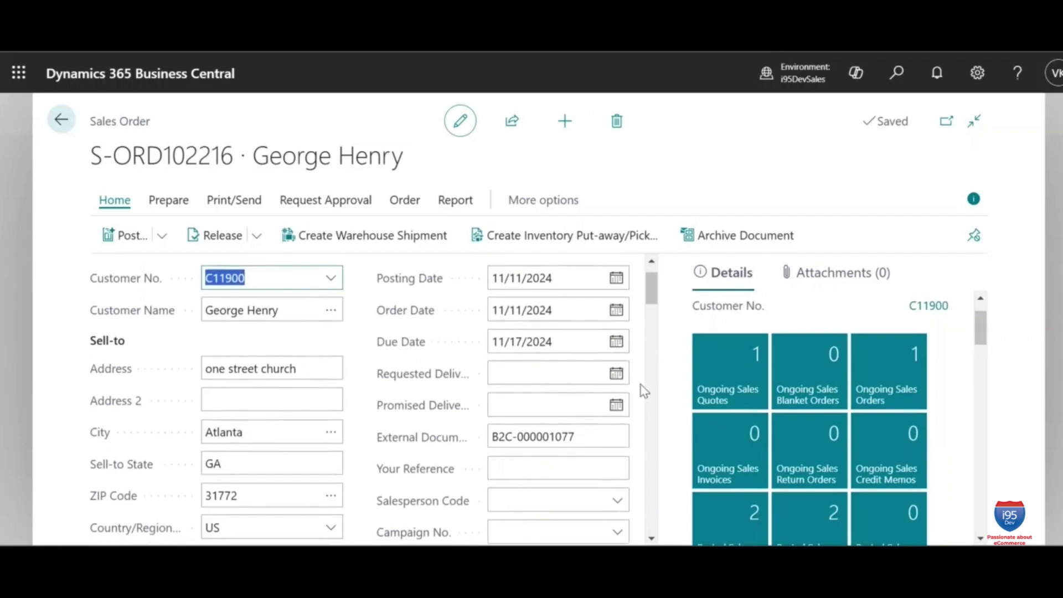
scroll(640, 384, down, 5)
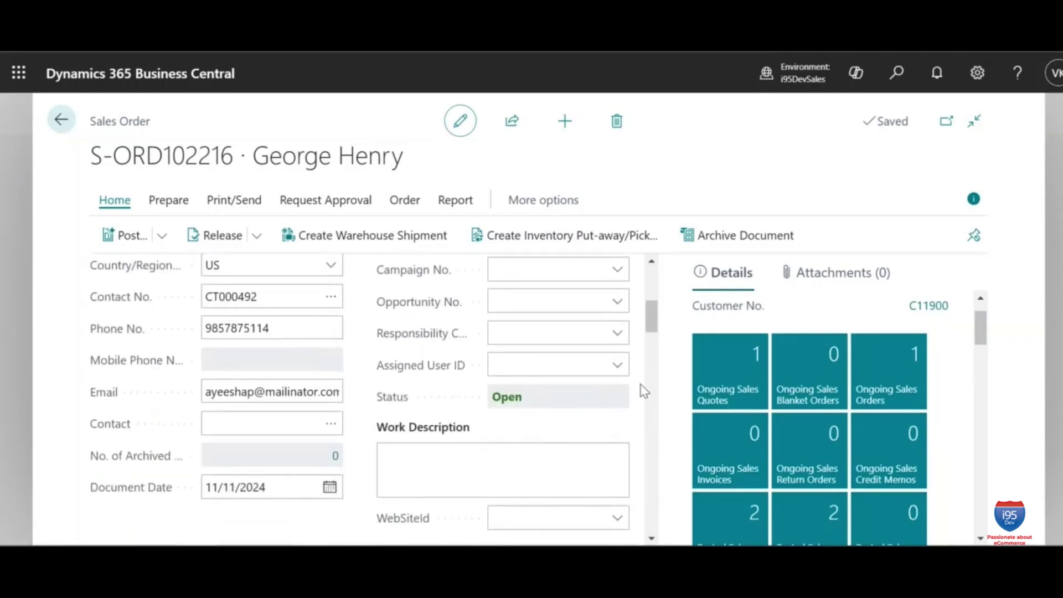
scroll(640, 384, down, 5)
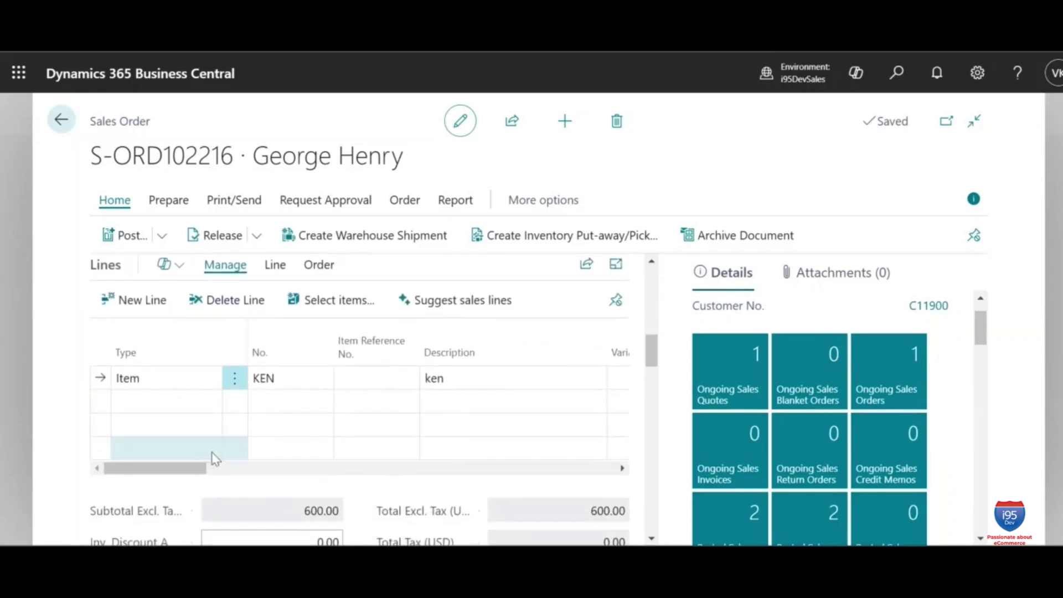
drag(192, 468, 598, 477)
scroll(570, 423, down, 2)
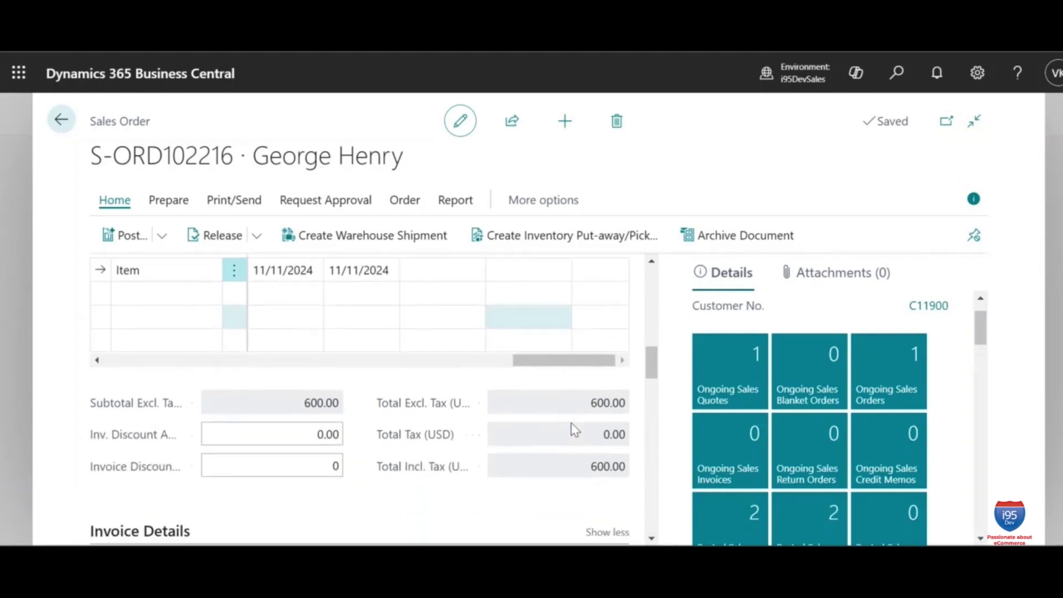
scroll(571, 423, down, 10)
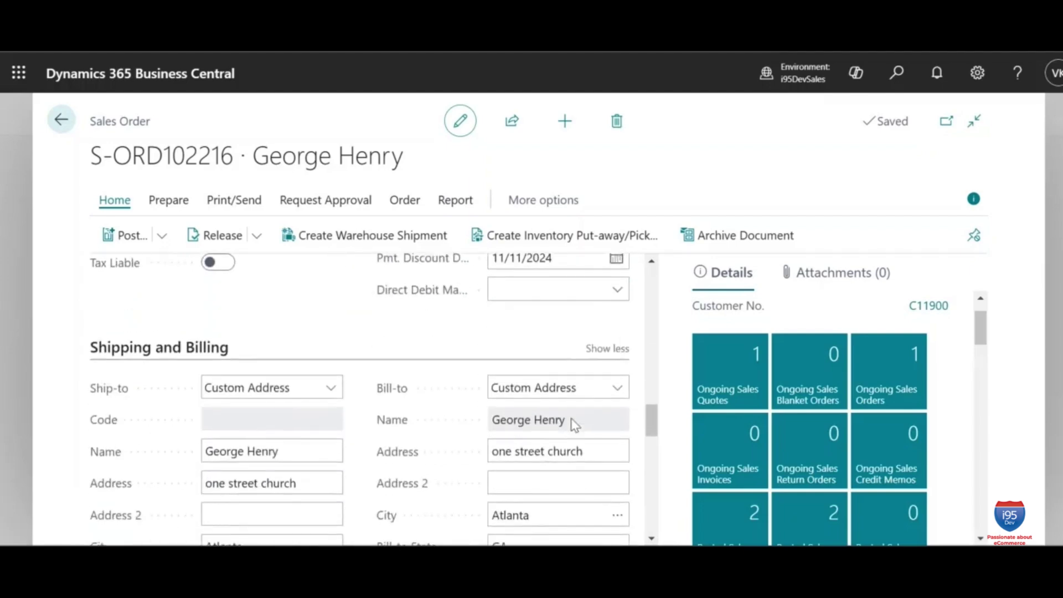
scroll(574, 424, down, 5)
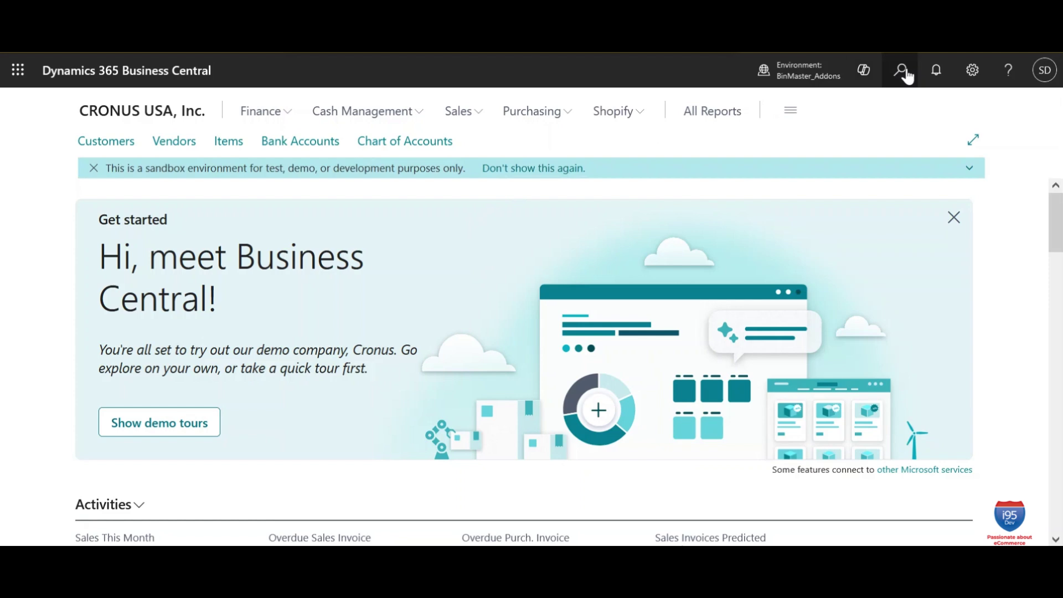
Step: Find the Salespeople/Purchasers list by searching 'sales pe'
click(901, 71)
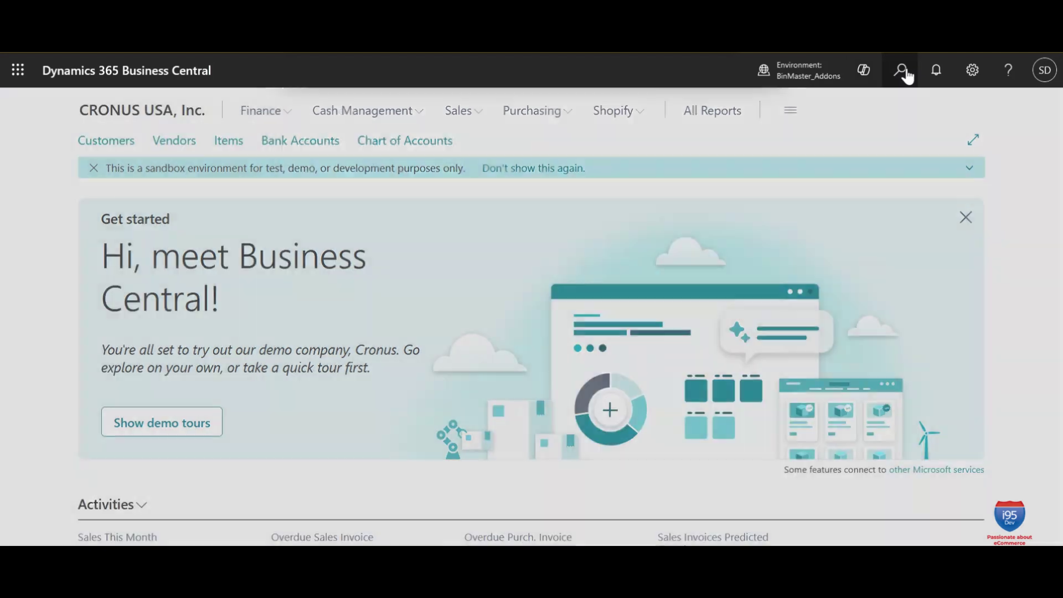
text(sales)
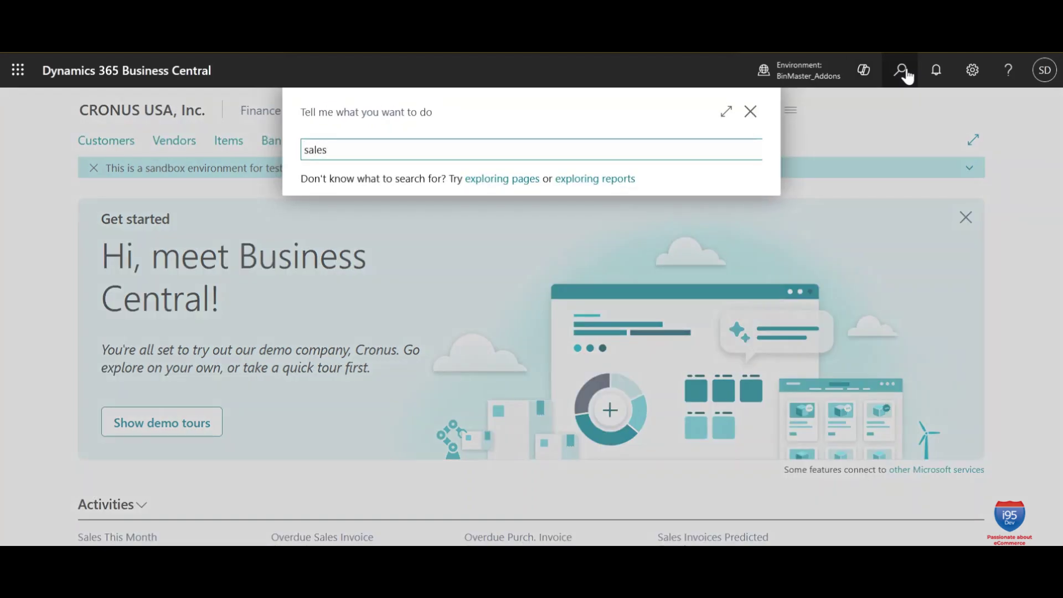
text( pe)
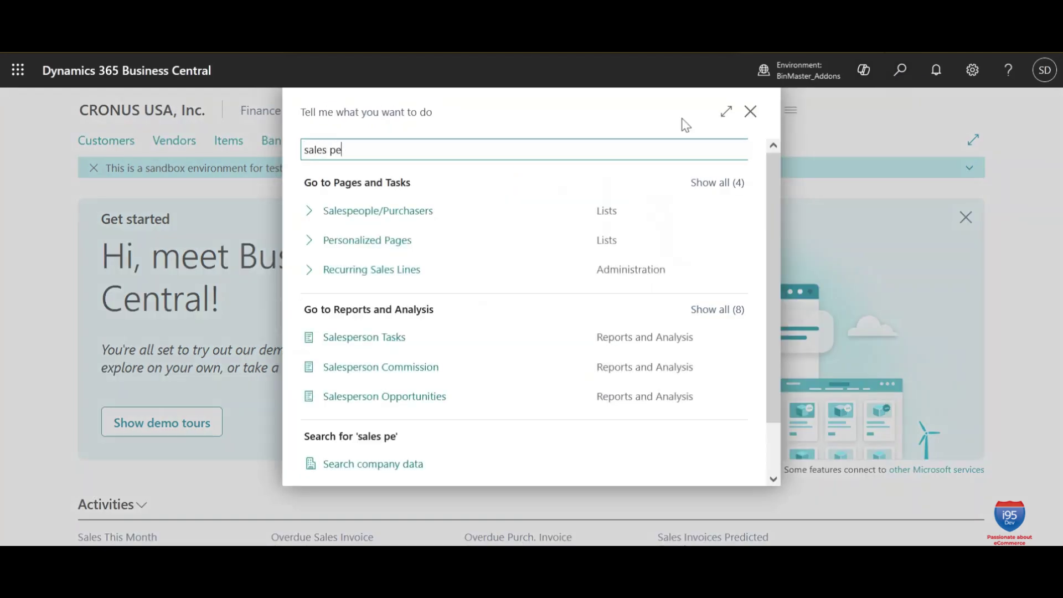
click(384, 212)
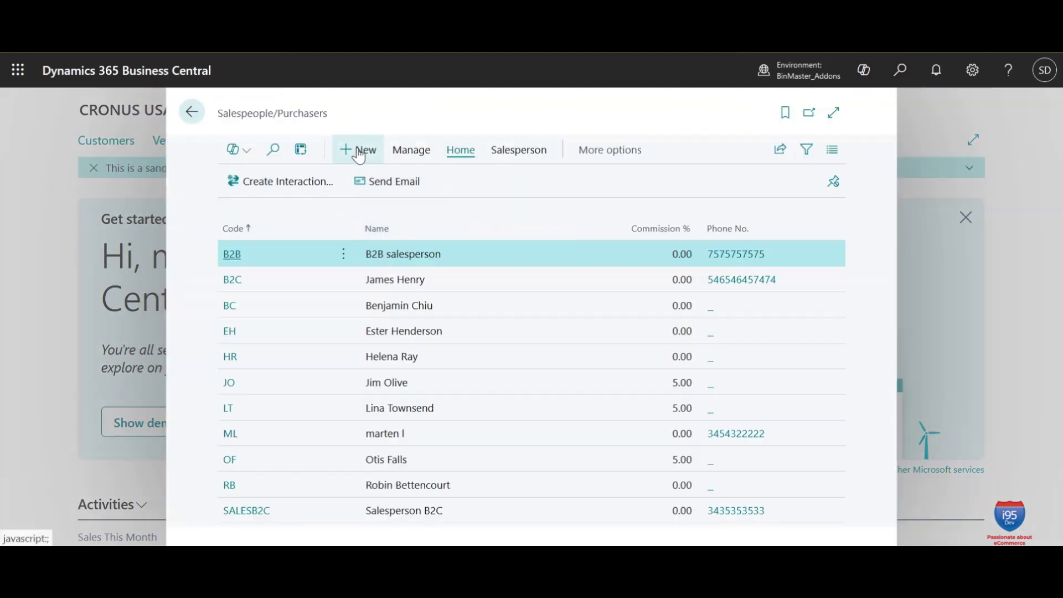
Step: Create salesperson MR with the person's full name, job title Sales person, phone number and e-mail
click(348, 152)
text(MR)
key(Tab)
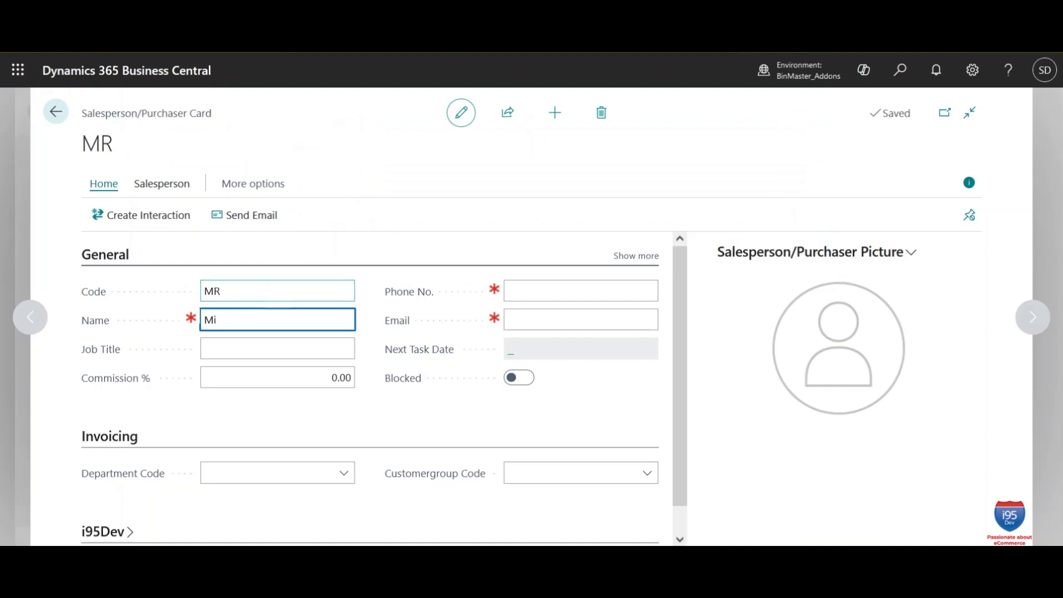
key(Tab)
text(Sales person)
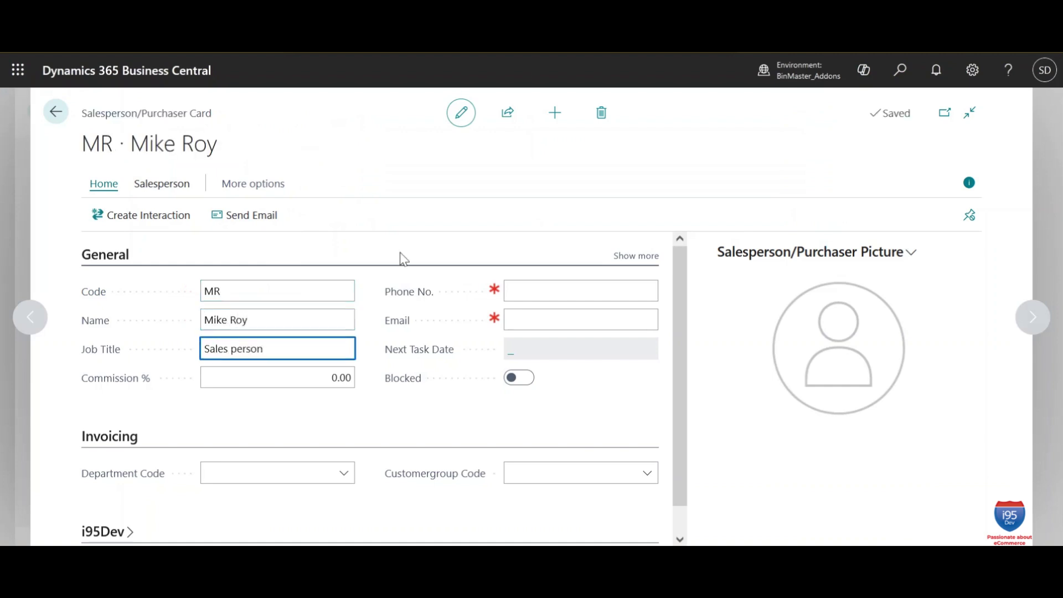
key(Tab)
key(Tab)
key(Tab)
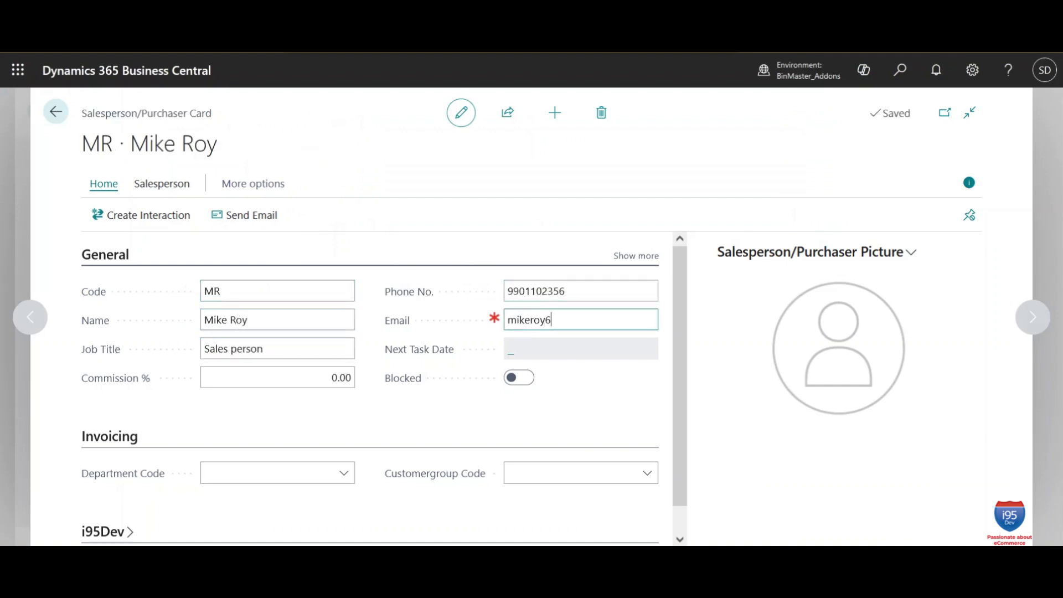
click(603, 378)
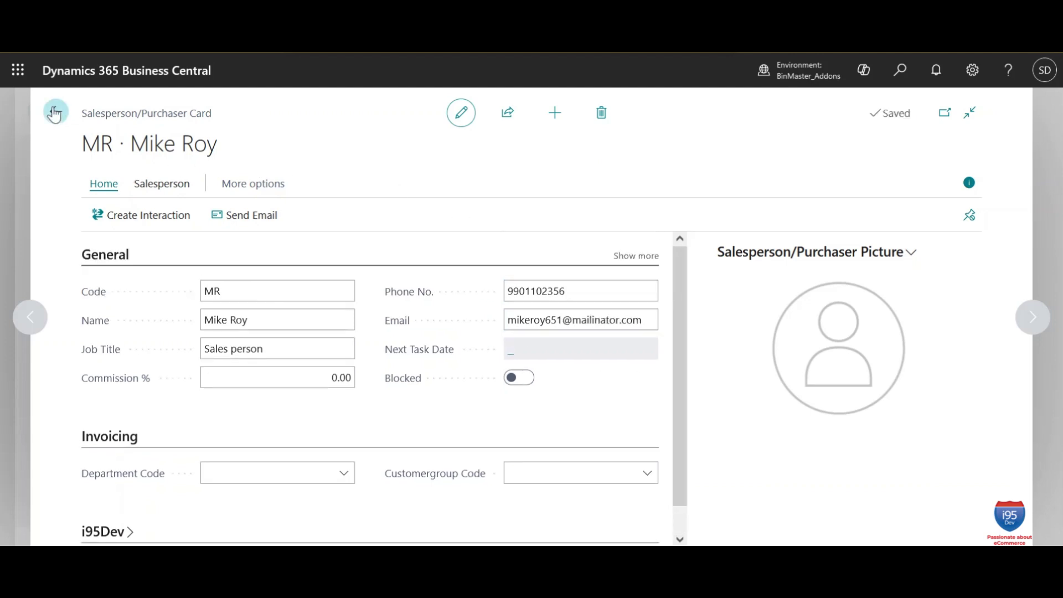
click(56, 111)
Step: Open customer C00150 Miller pvt ltd from the Customers list
click(191, 112)
click(458, 111)
click(105, 141)
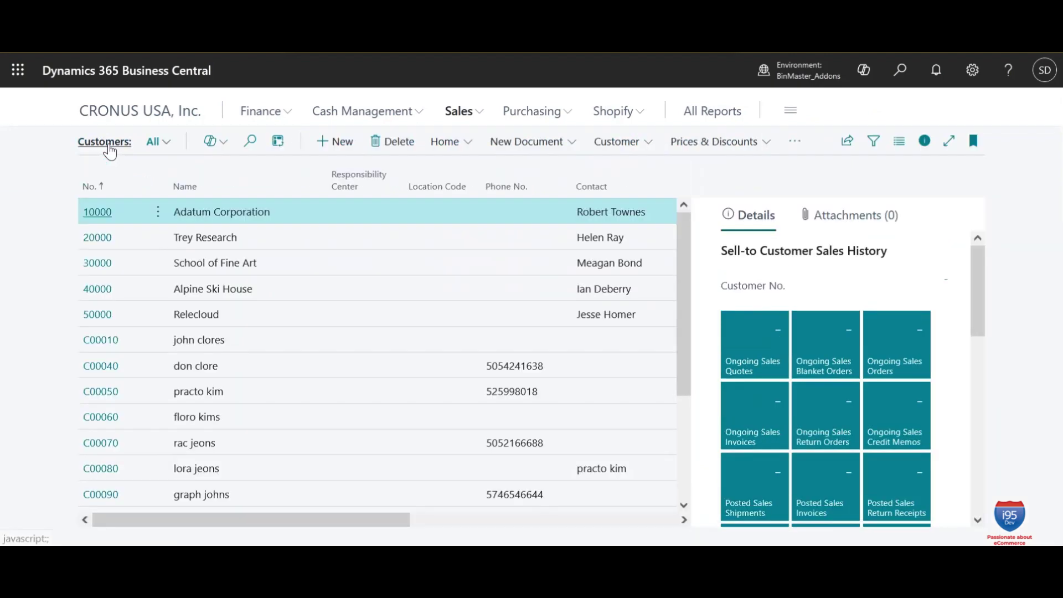
drag(680, 317, 681, 417)
click(107, 497)
Step: Set customer C00150's Salesperson Code to MR
drag(680, 303, 698, 319)
click(636, 245)
scroll(699, 319, down, 1)
click(304, 517)
drag(595, 398, 595, 441)
scroll(594, 441, down, 1)
click(376, 454)
click(461, 113)
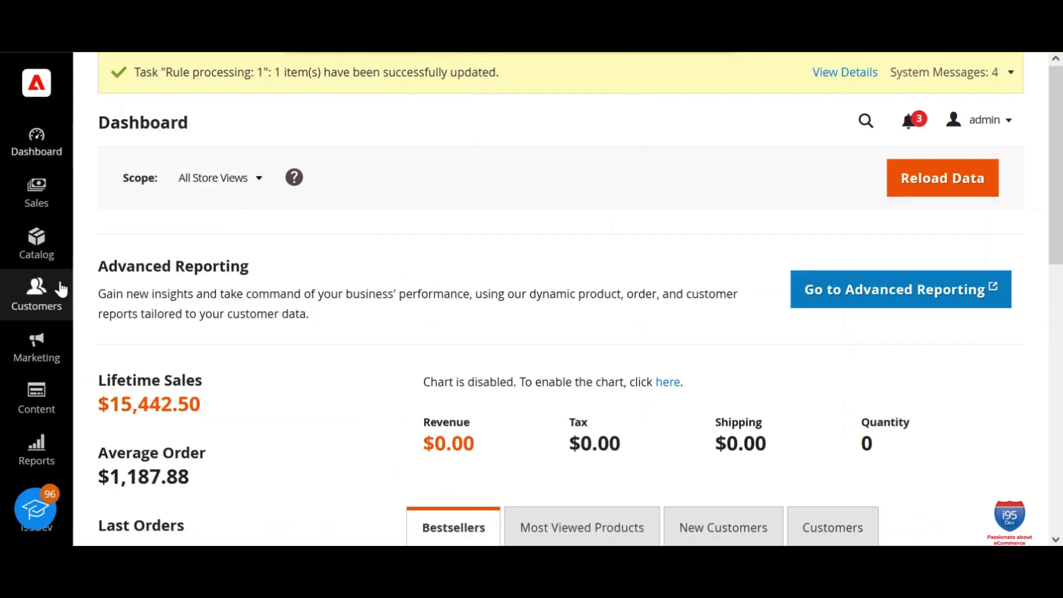
Step: In Adobe Commerce, edit company Miller pvt ltd from the Companies list
click(44, 291)
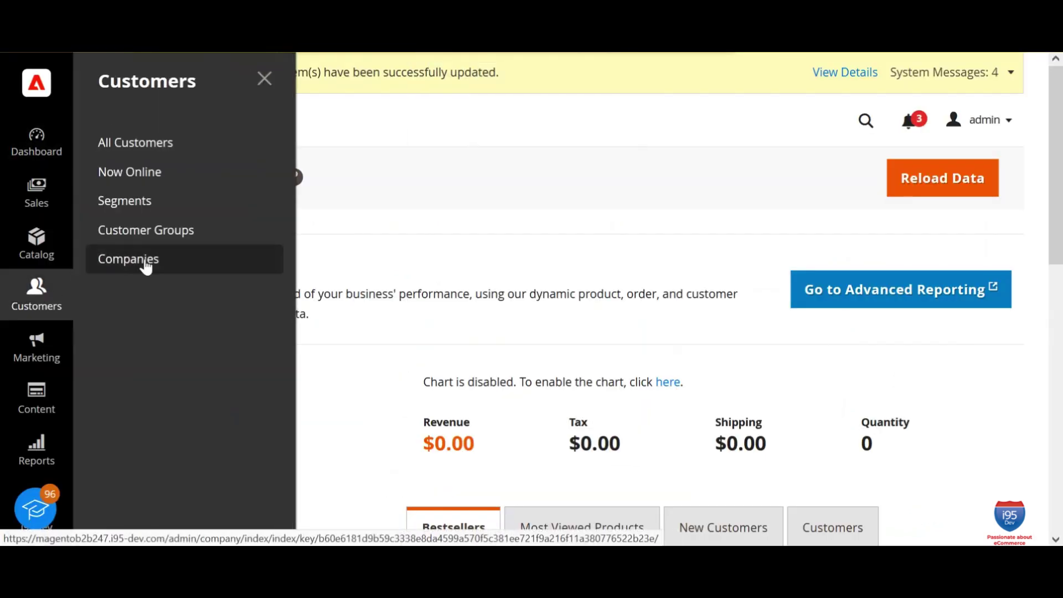
click(153, 264)
scroll(554, 298, down, 5)
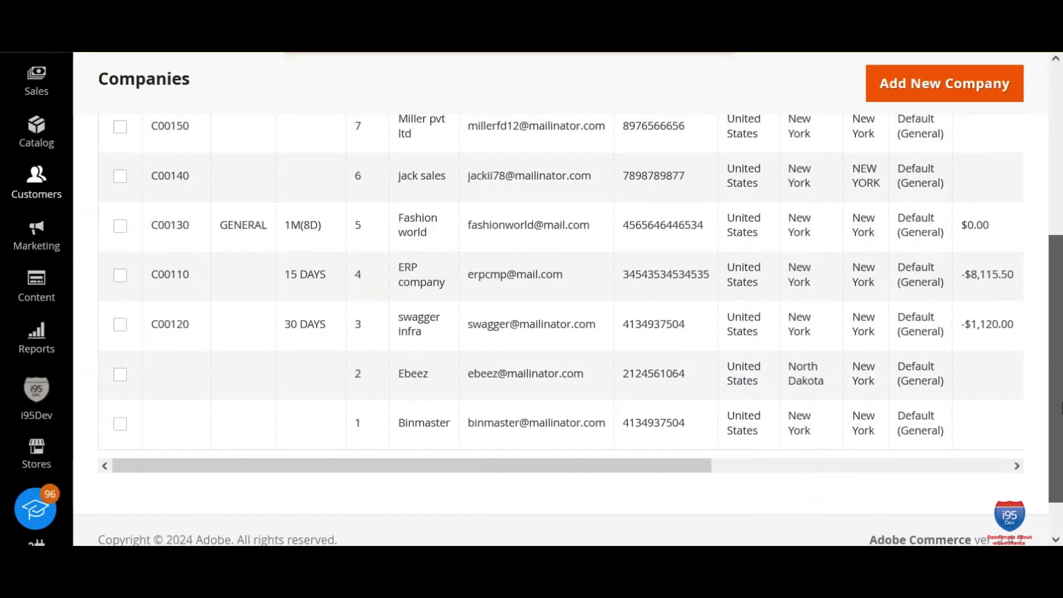
scroll(813, 510, right, 5)
click(1001, 157)
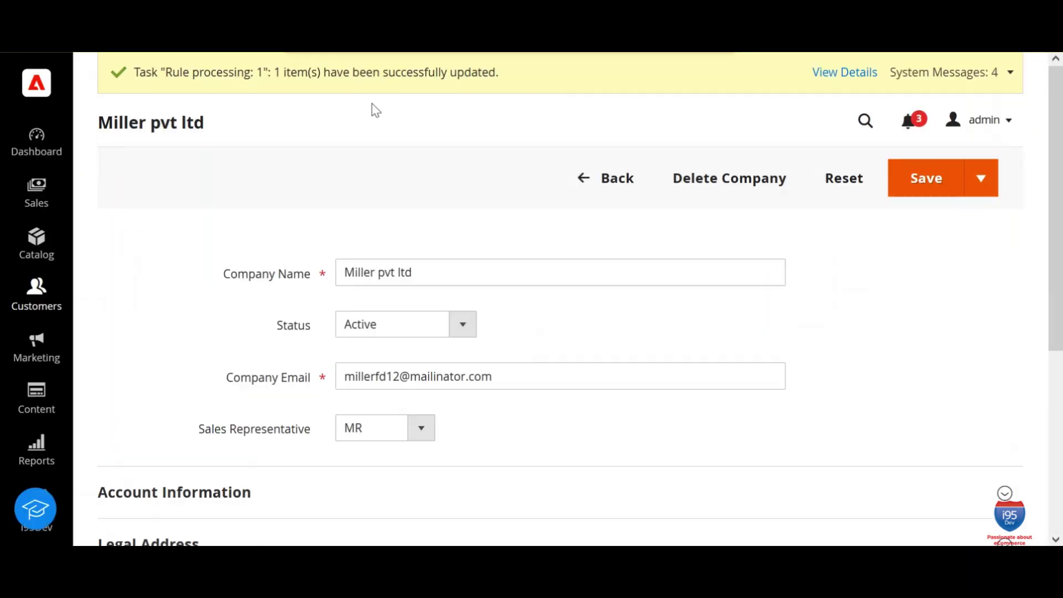